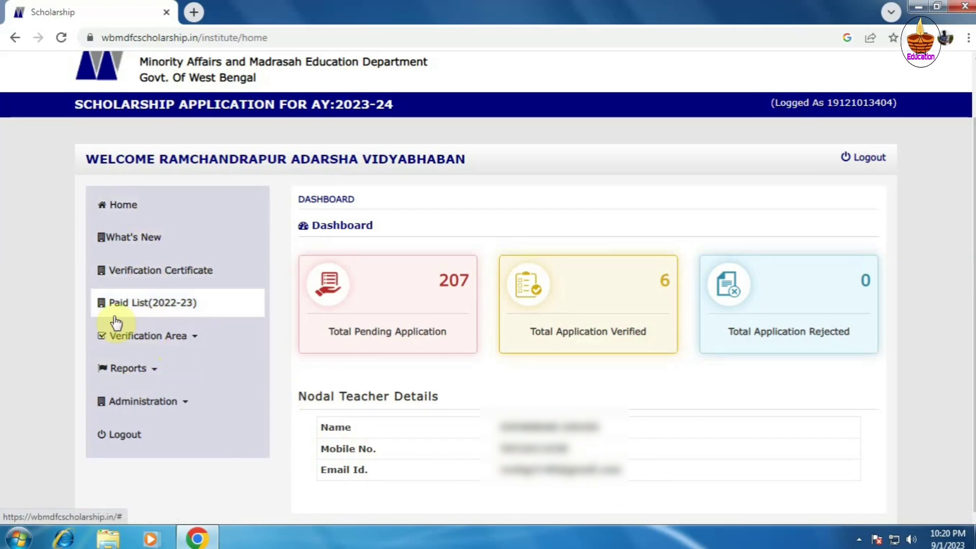
# - Search the non-verified renewal list for Pre Matric scheme applications, ordered by name ascending
pyautogui.click(184, 347)
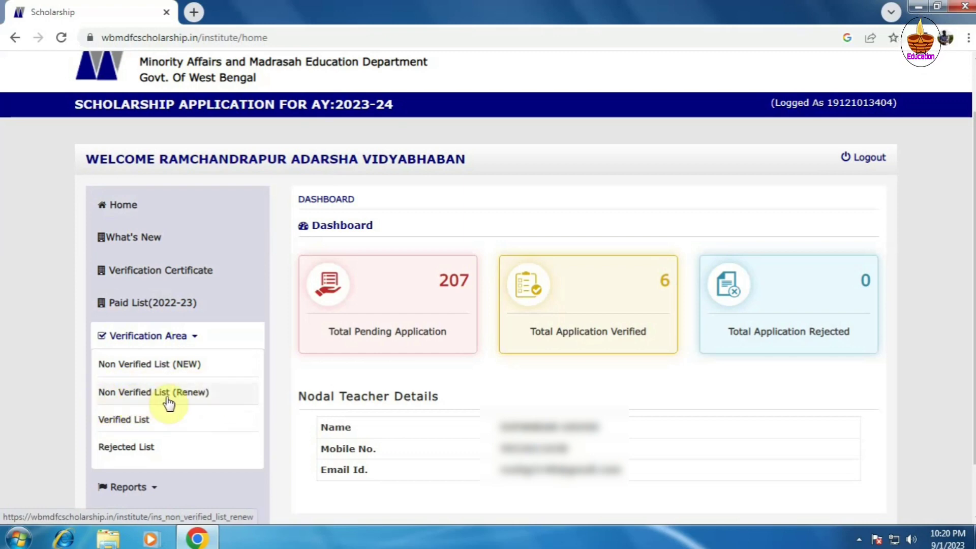
pyautogui.click(195, 399)
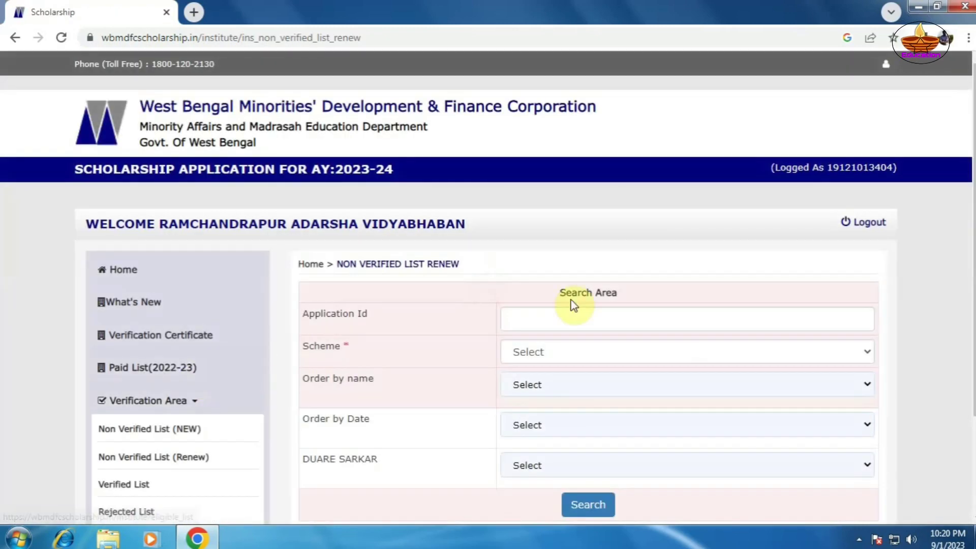
pyautogui.scroll(-3, 670, 439)
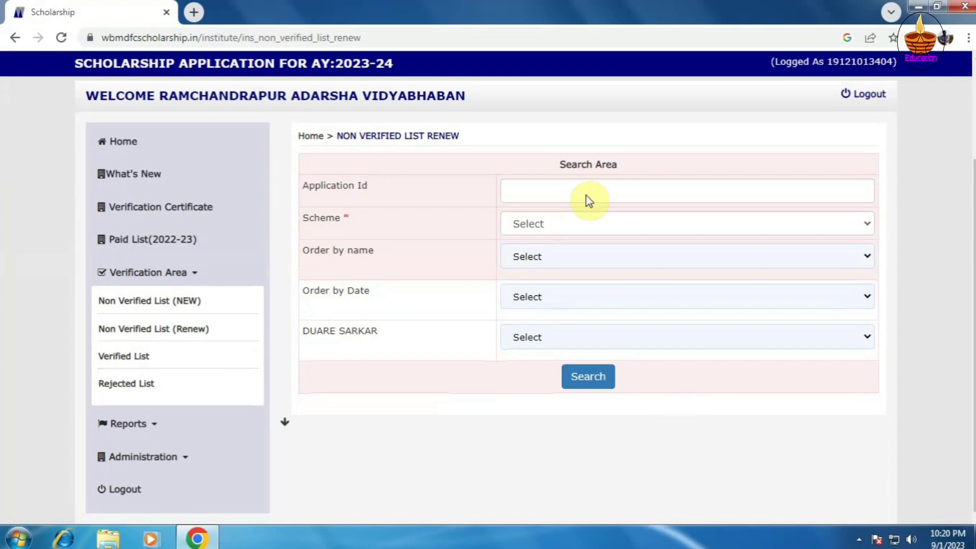
pyautogui.click(575, 226)
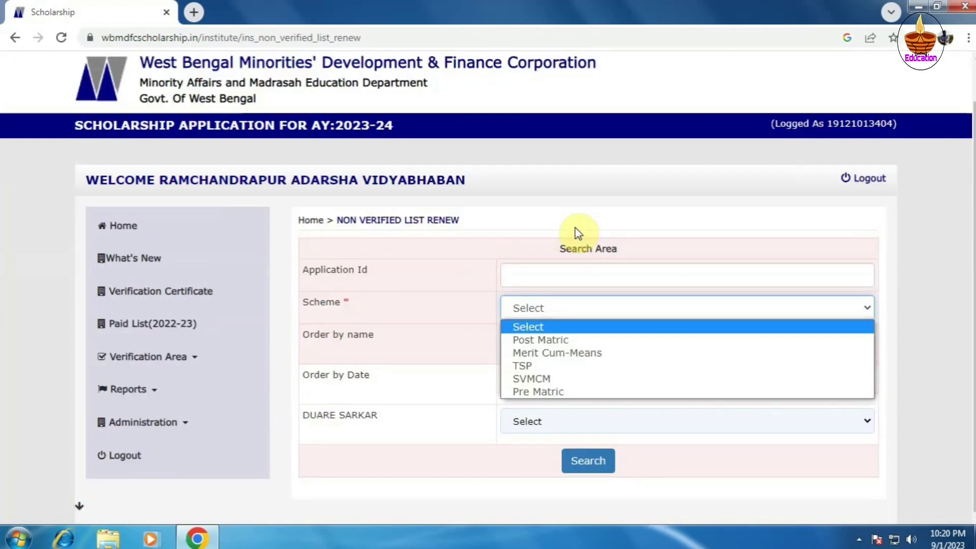
pyautogui.click(557, 392)
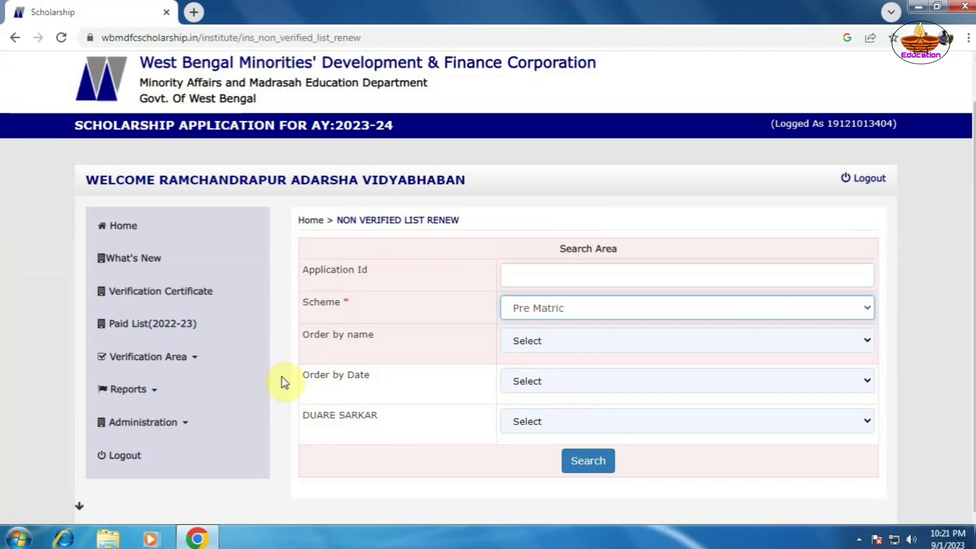
pyautogui.click(566, 340)
pyautogui.click(555, 372)
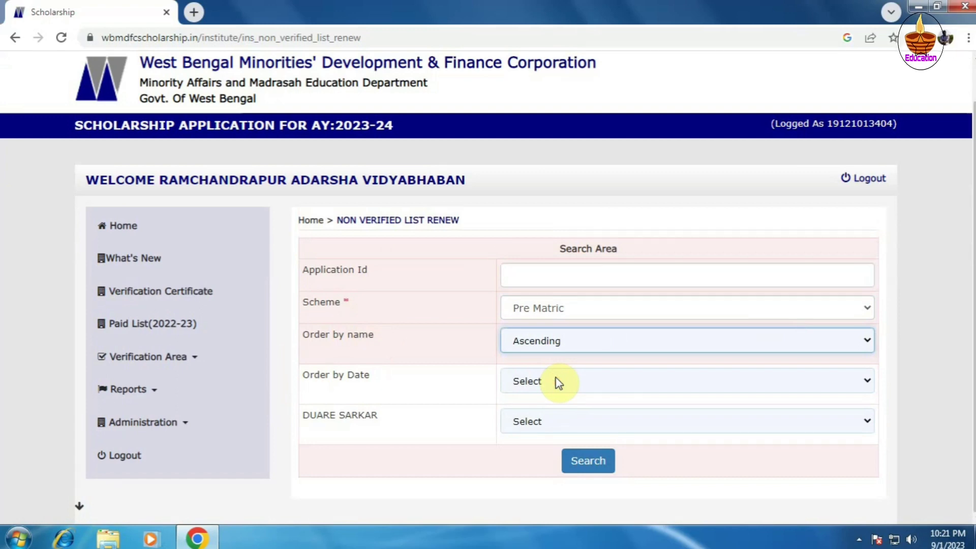
pyautogui.click(587, 469)
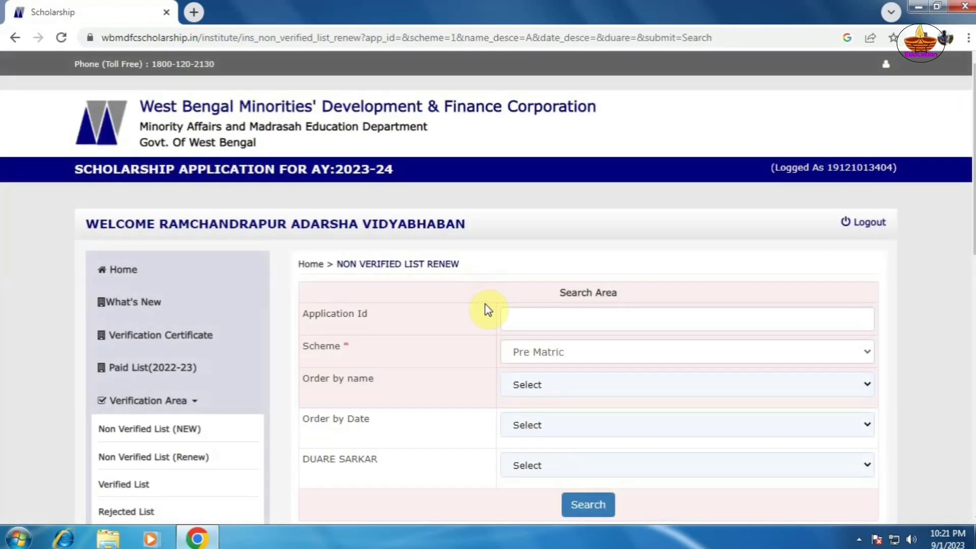
# - Go to the second page of the results, dismiss the update notification and open the eighth application for verification
pyautogui.scroll(-10, 485, 302)
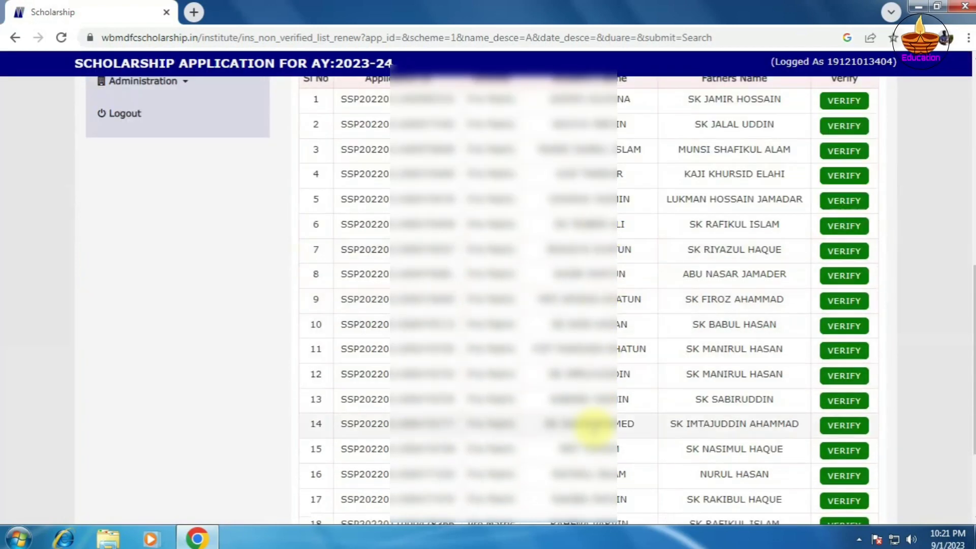
pyautogui.scroll(-3, 594, 426)
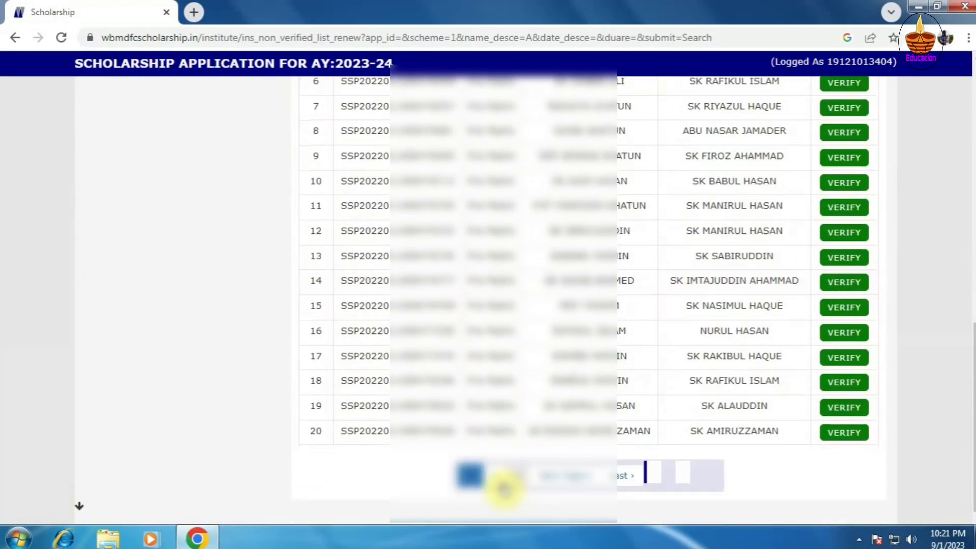
pyautogui.click(501, 477)
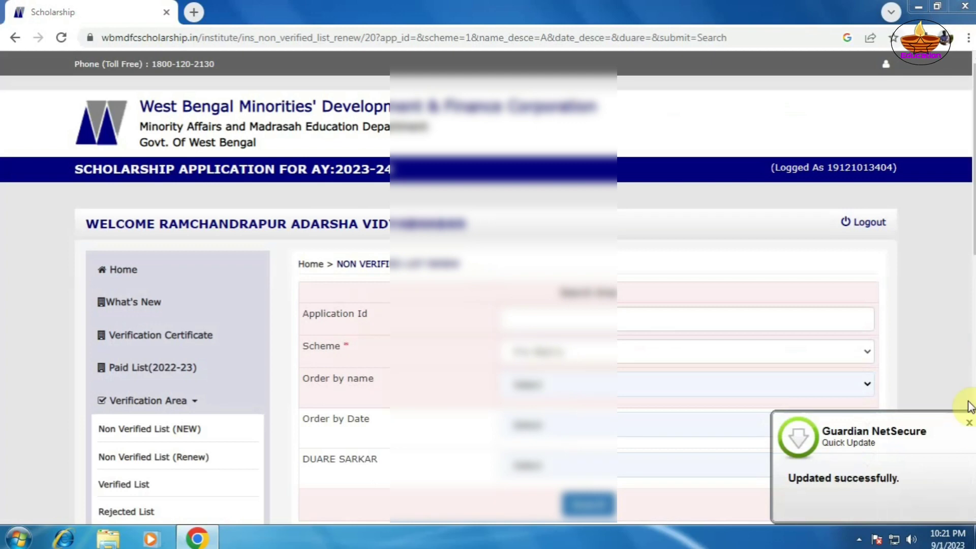
pyautogui.click(969, 422)
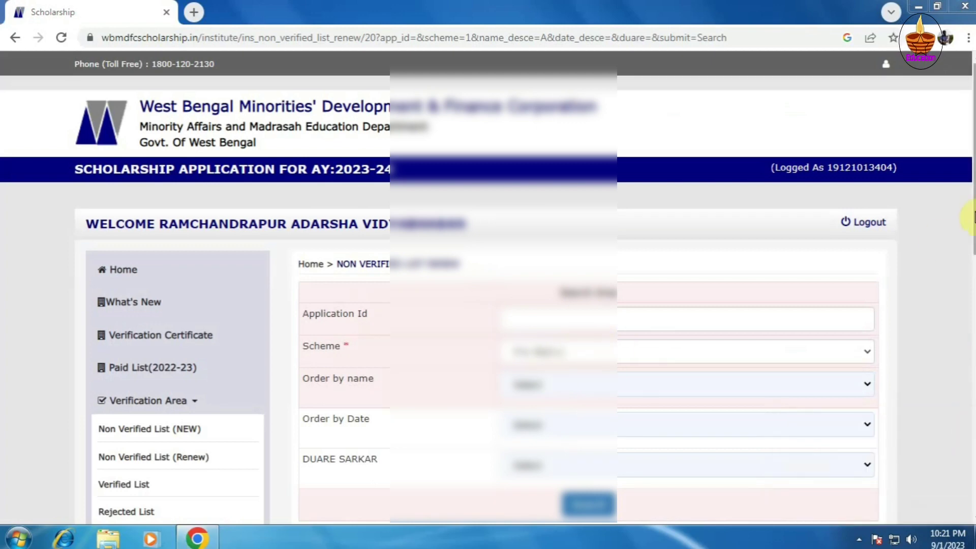
pyautogui.moveTo(972, 216); pyautogui.dragTo(971, 463)
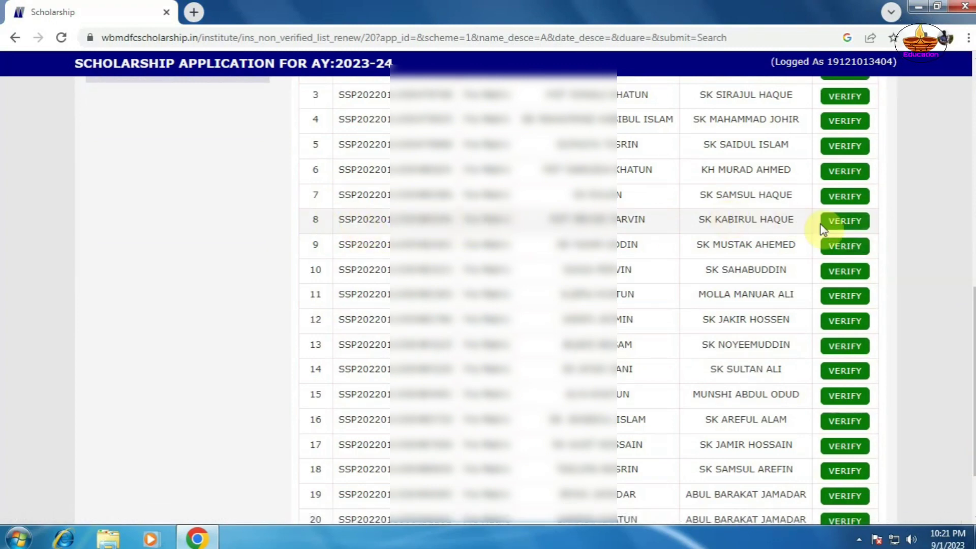
pyautogui.click(847, 223)
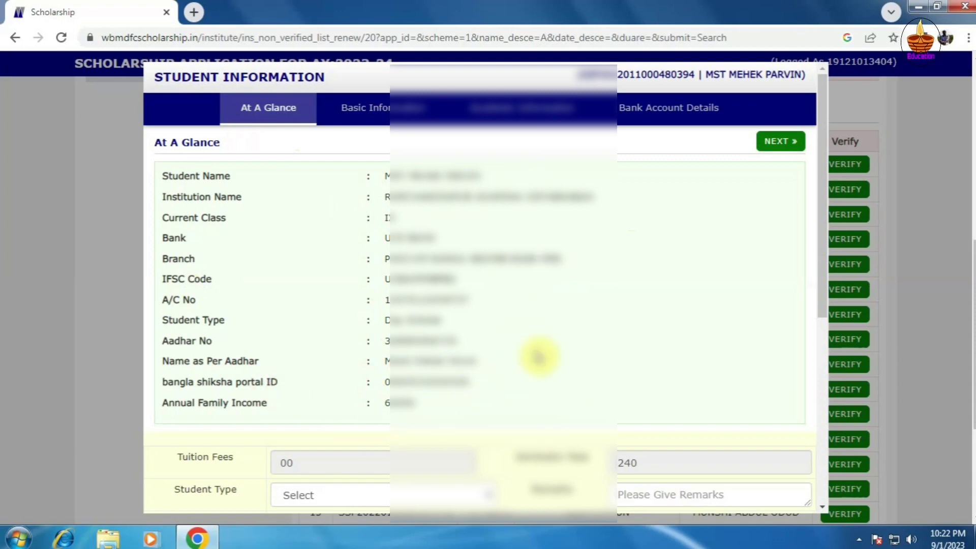
# - Review the student's At A Glance summary, Basic Information, Academic Information and Bank Account Details
pyautogui.scroll(-3, 534, 371)
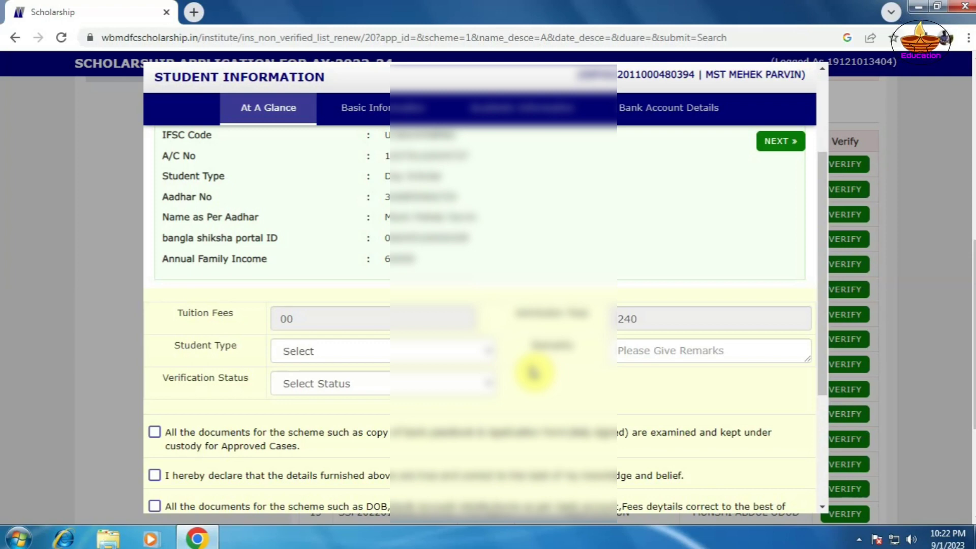
pyautogui.scroll(3, 508, 280)
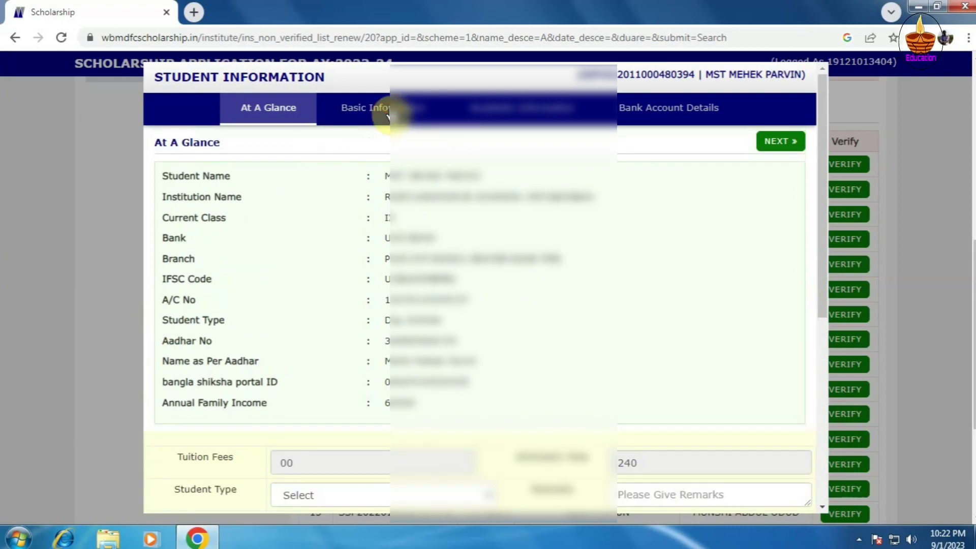
pyautogui.click(387, 115)
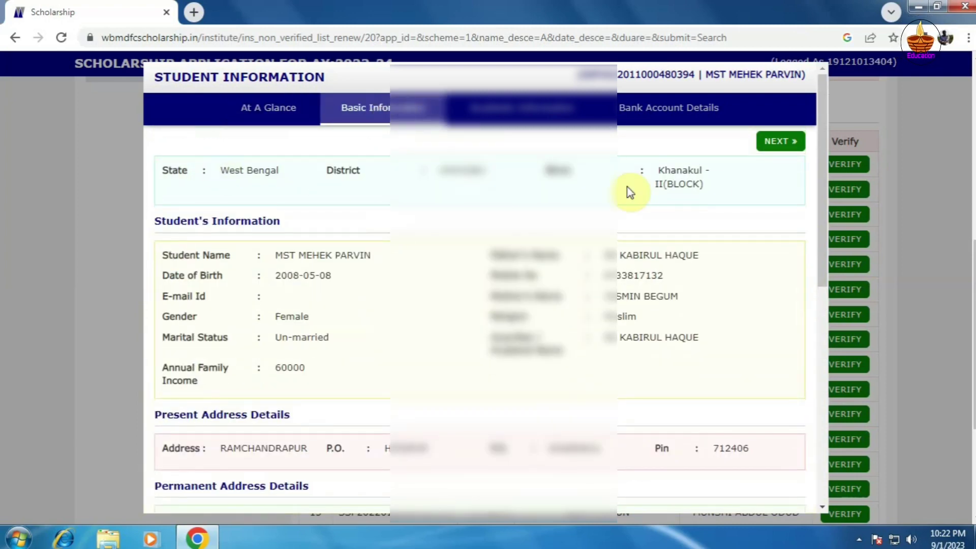
pyautogui.scroll(-1, 569, 326)
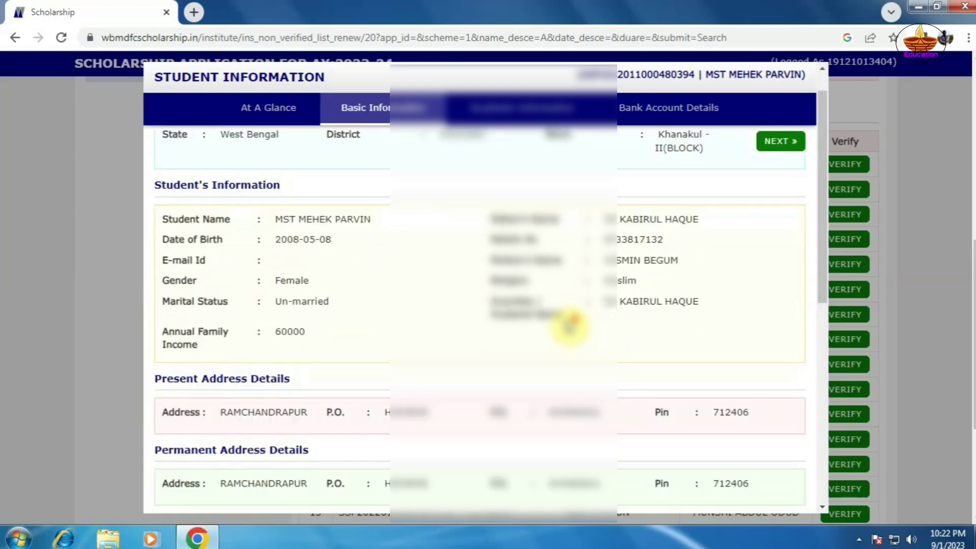
pyautogui.scroll(-4, 569, 326)
pyautogui.scroll(5, 568, 328)
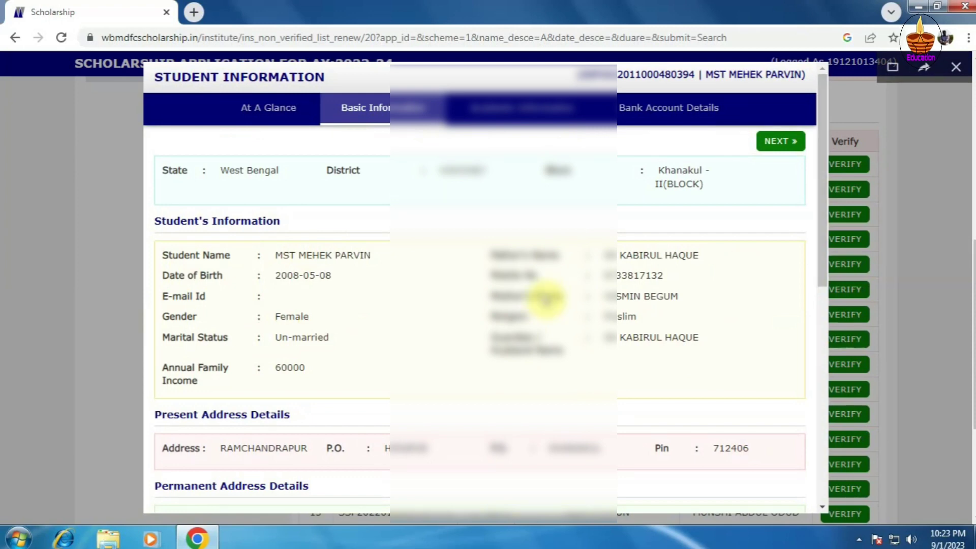
pyautogui.click(507, 115)
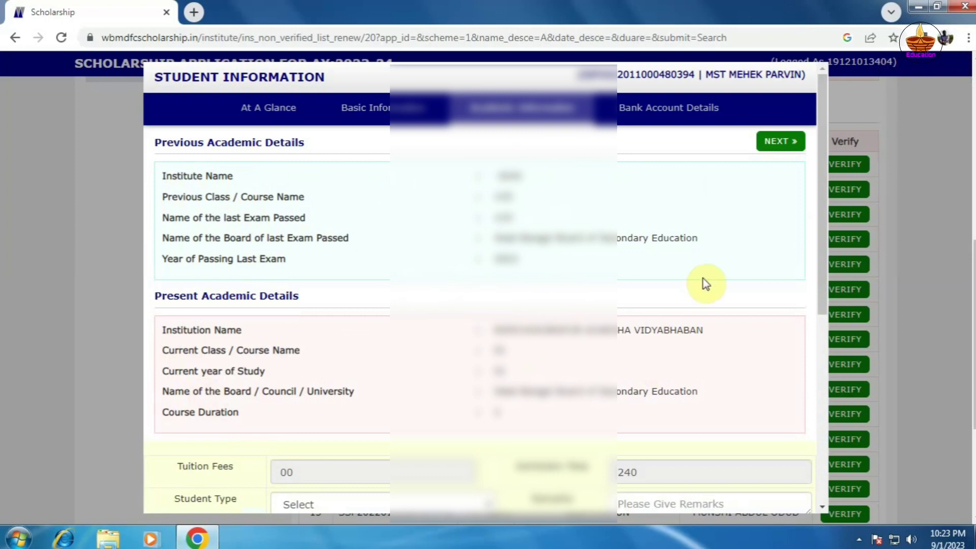
pyautogui.scroll(-1, 585, 320)
pyautogui.scroll(-3, 581, 320)
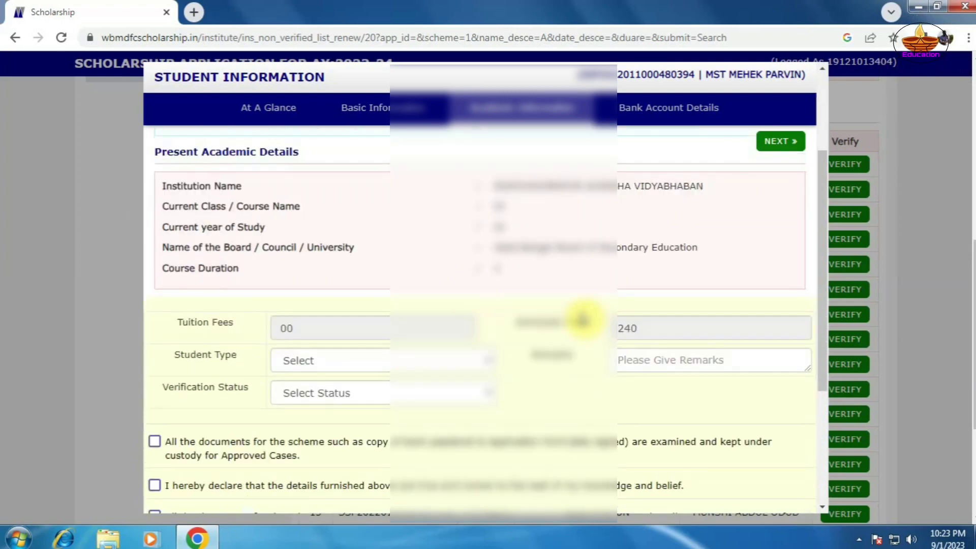
pyautogui.scroll(3, 590, 257)
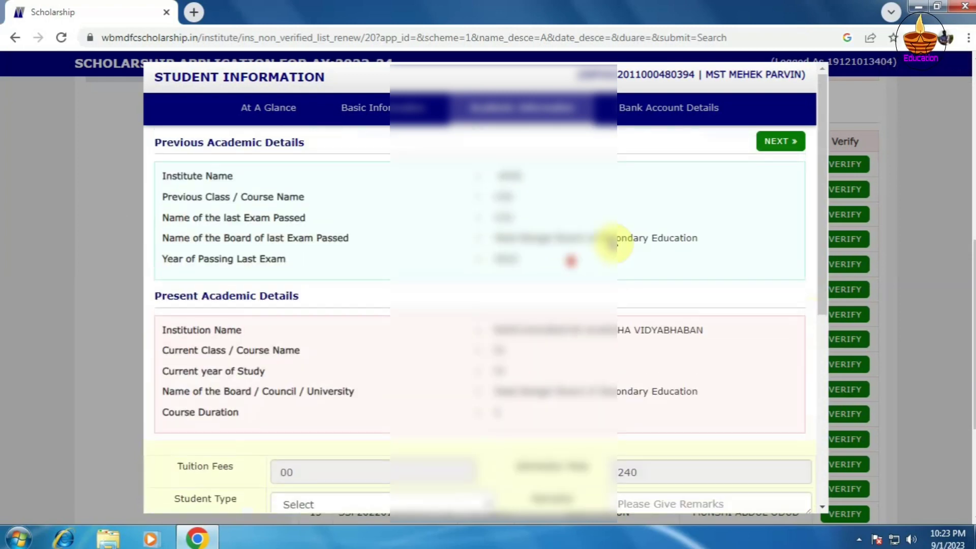
pyautogui.click(662, 113)
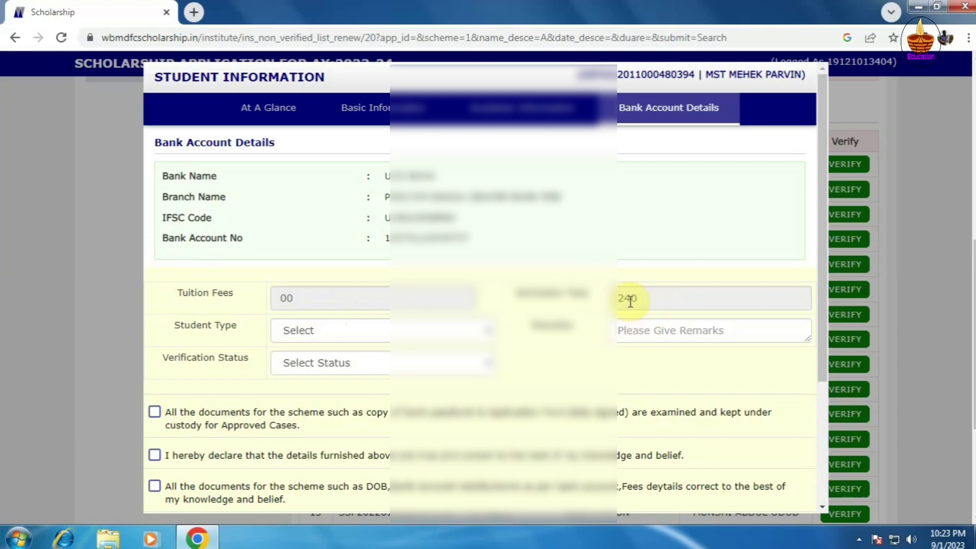
# - Set the student type to Day Scholar, enter "ok" as the remarks and set the verification status to Verify
pyautogui.click(346, 330)
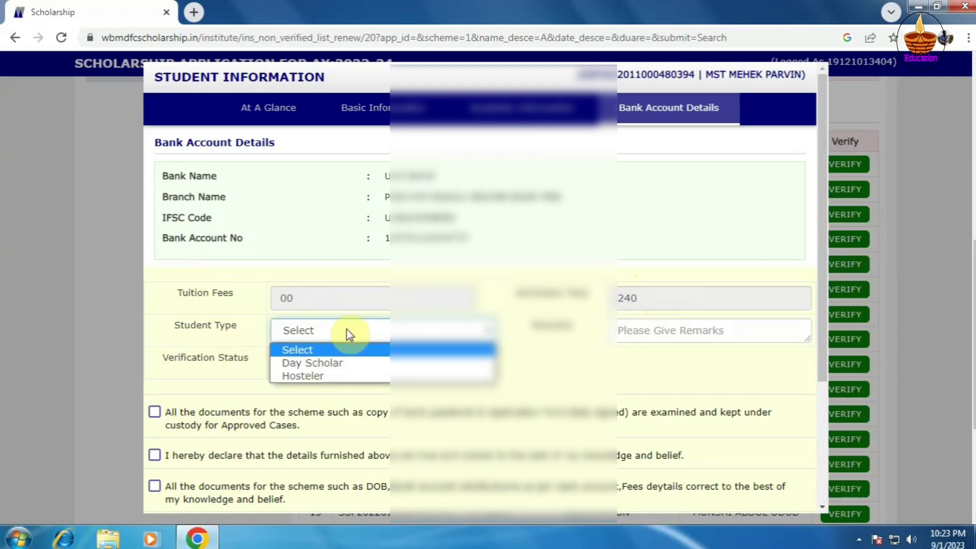
pyautogui.click(346, 364)
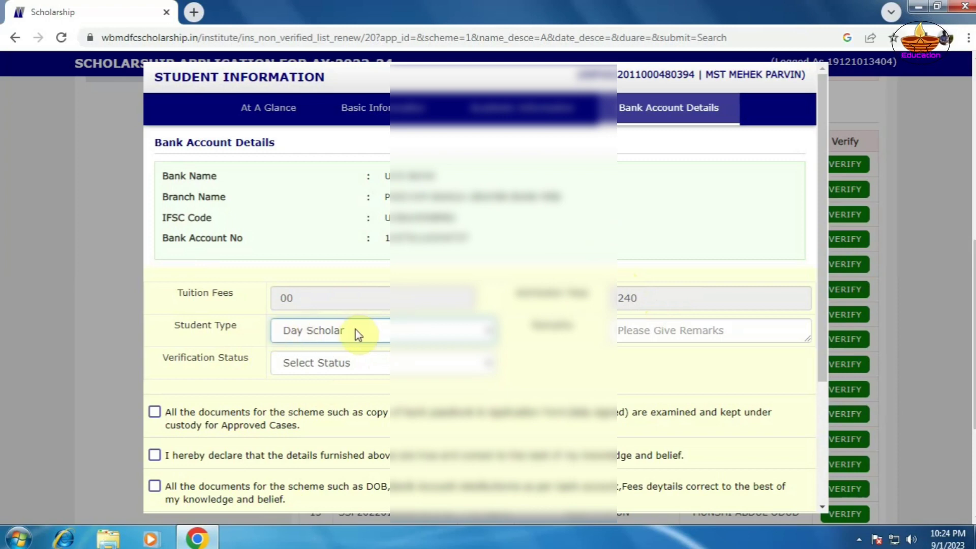
pyautogui.click(636, 331)
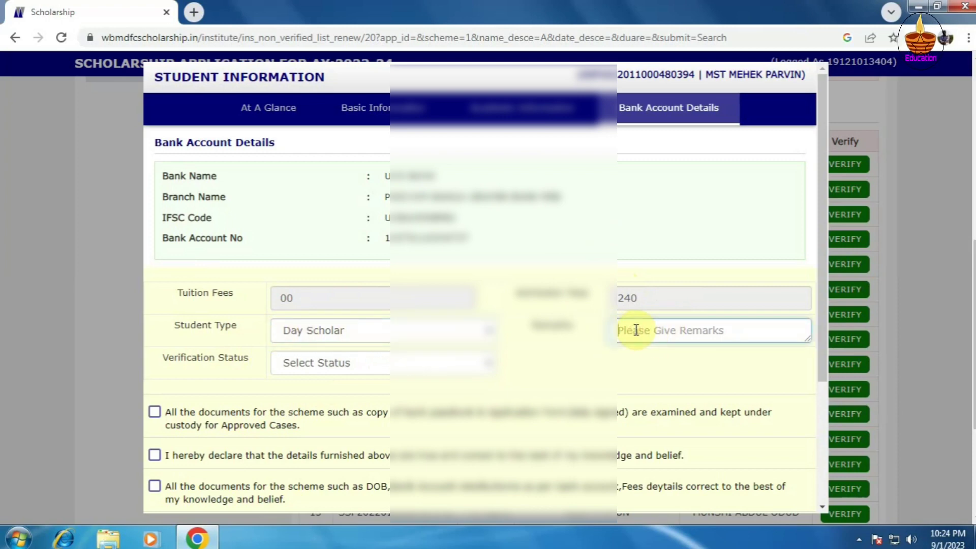
pyautogui.write('ok')
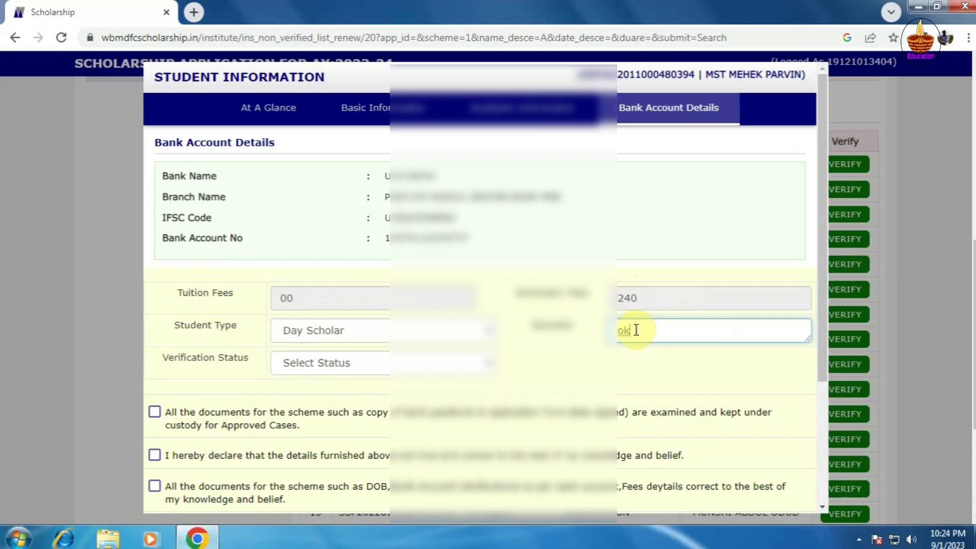
pyautogui.click(321, 362)
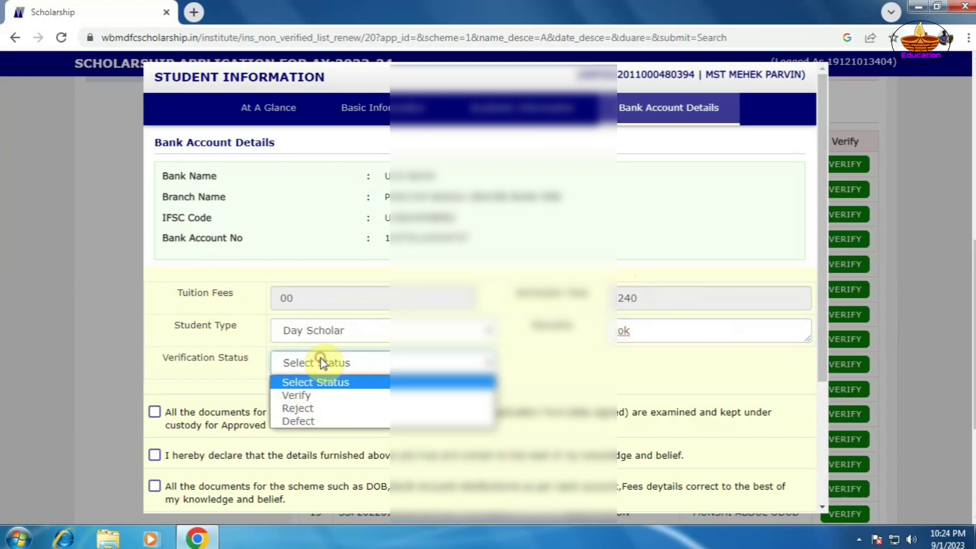
pyautogui.click(315, 395)
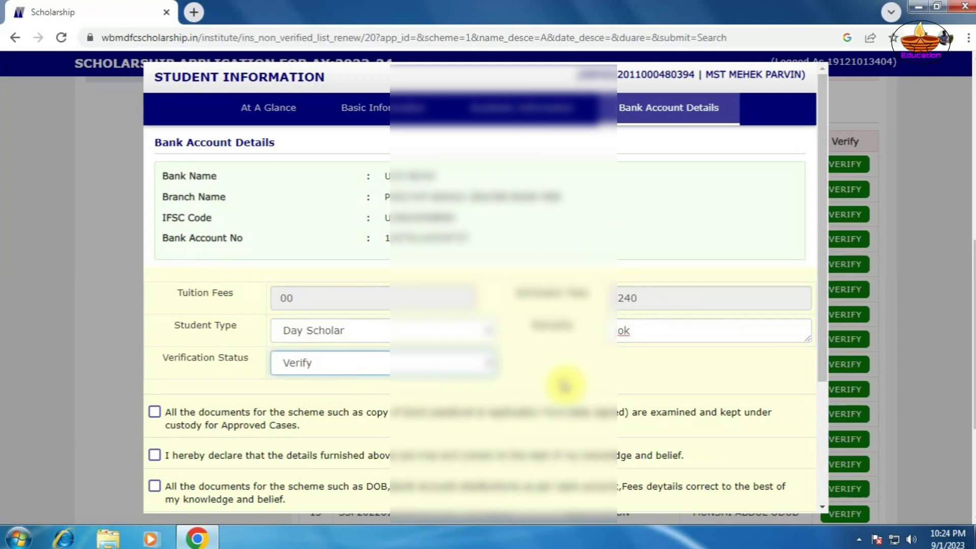
# - Tick all eight declaration and certification statements, from documents examined and kept under custody through to the applicant's bank account being correct and active
pyautogui.scroll(-3, 564, 386)
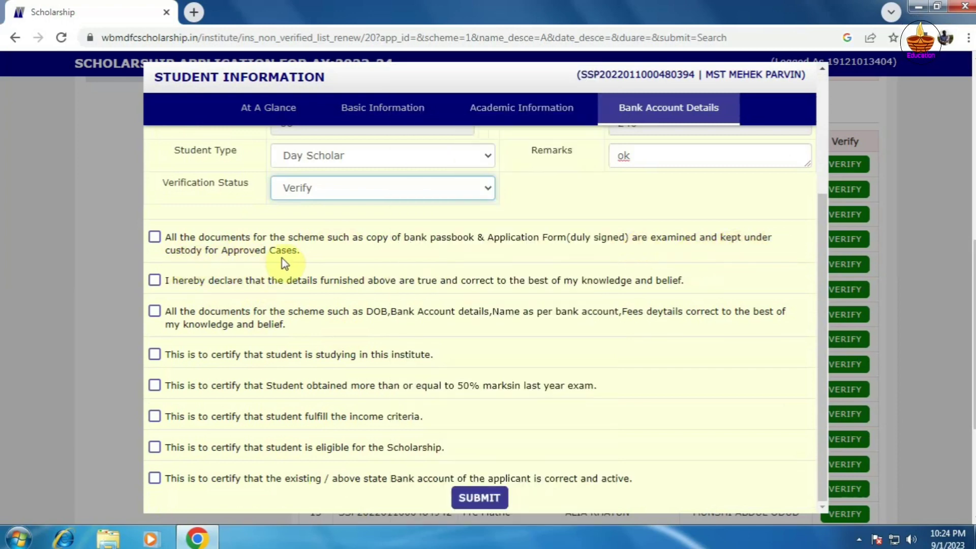
pyautogui.click(153, 238)
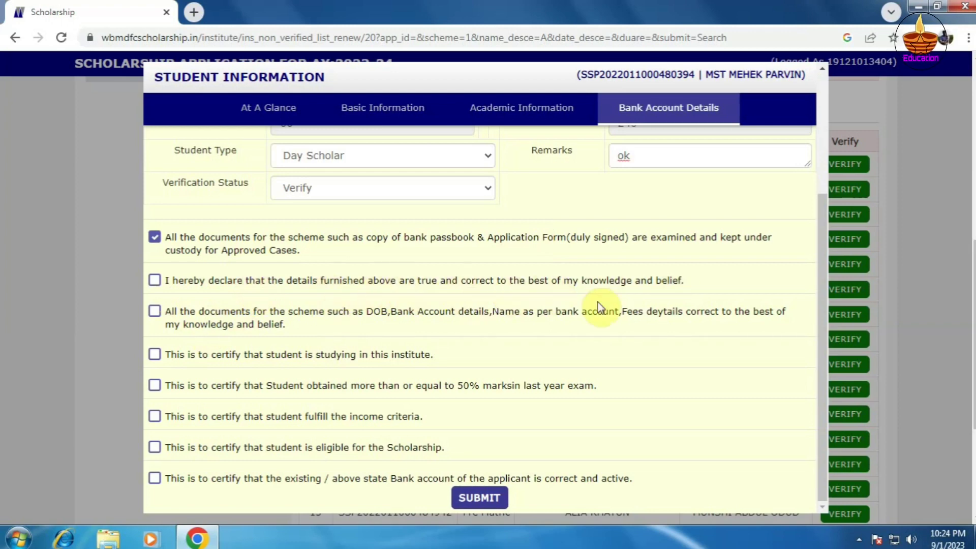
pyautogui.click(155, 281)
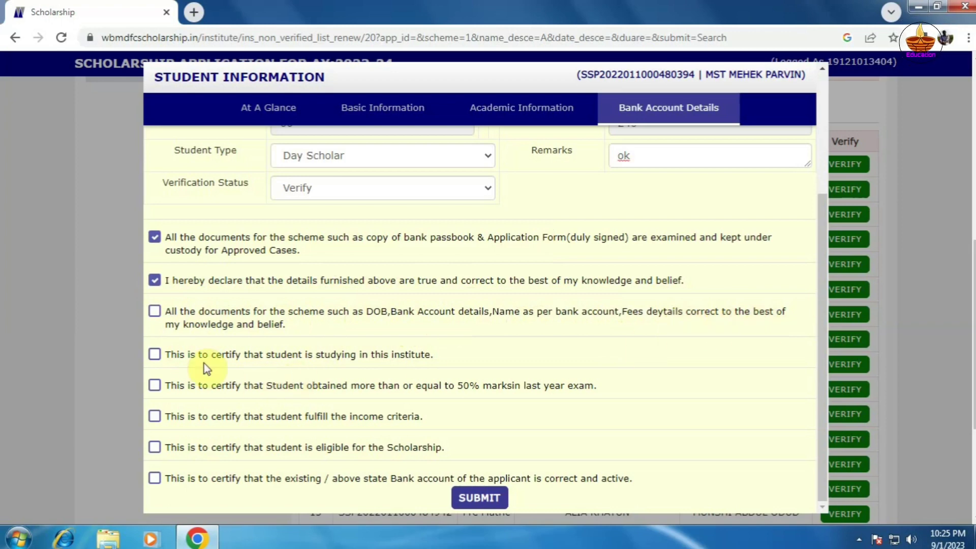
pyautogui.click(155, 312)
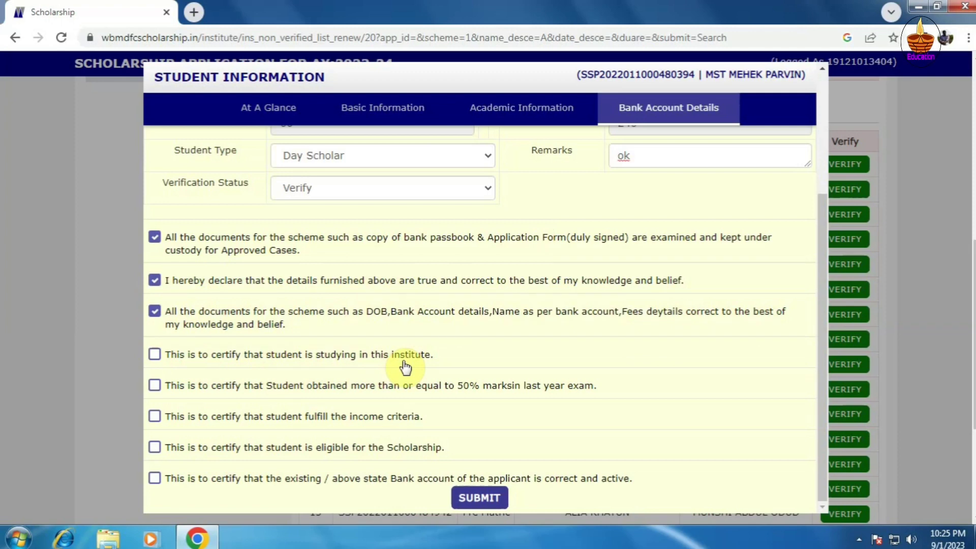
pyautogui.click(154, 355)
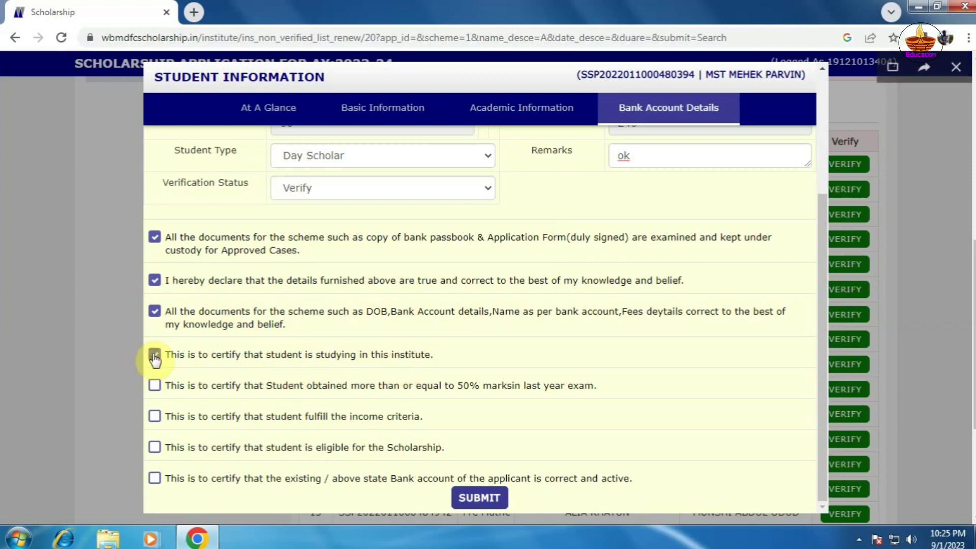
pyautogui.scroll(-2, 372, 364)
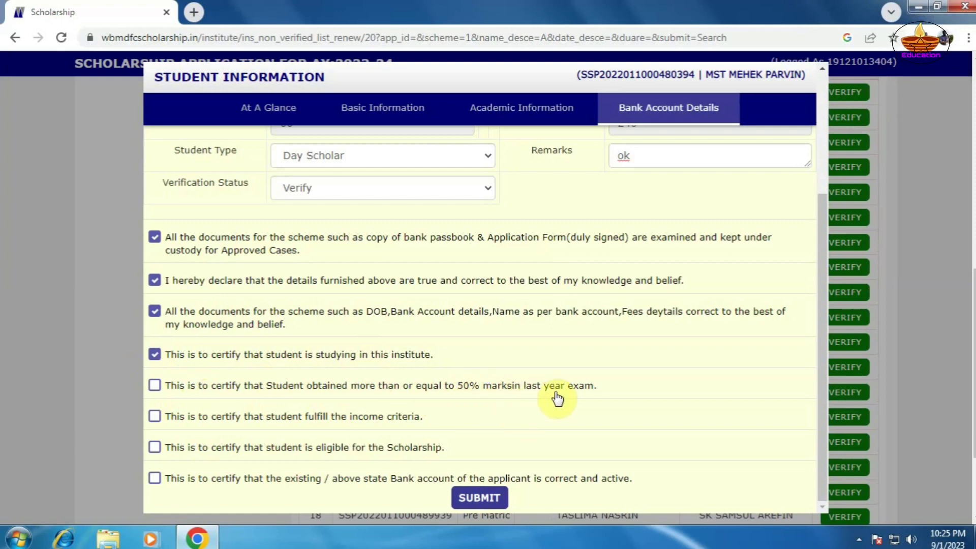
pyautogui.click(157, 389)
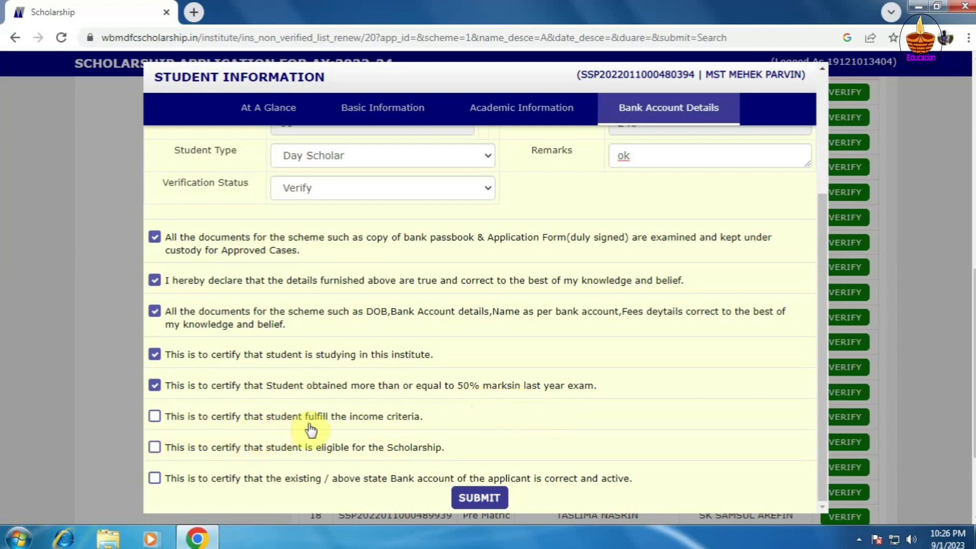
pyautogui.click(153, 418)
pyautogui.click(155, 450)
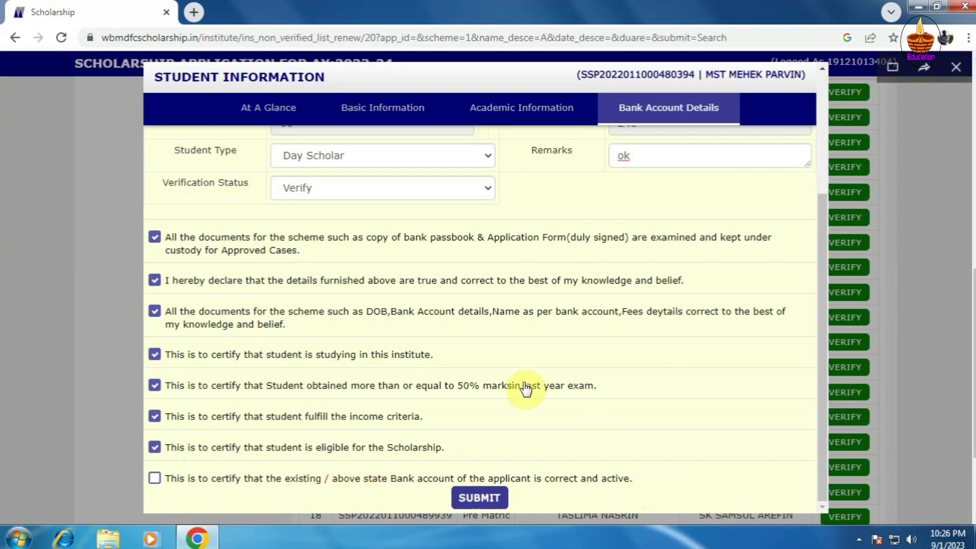
pyautogui.click(155, 478)
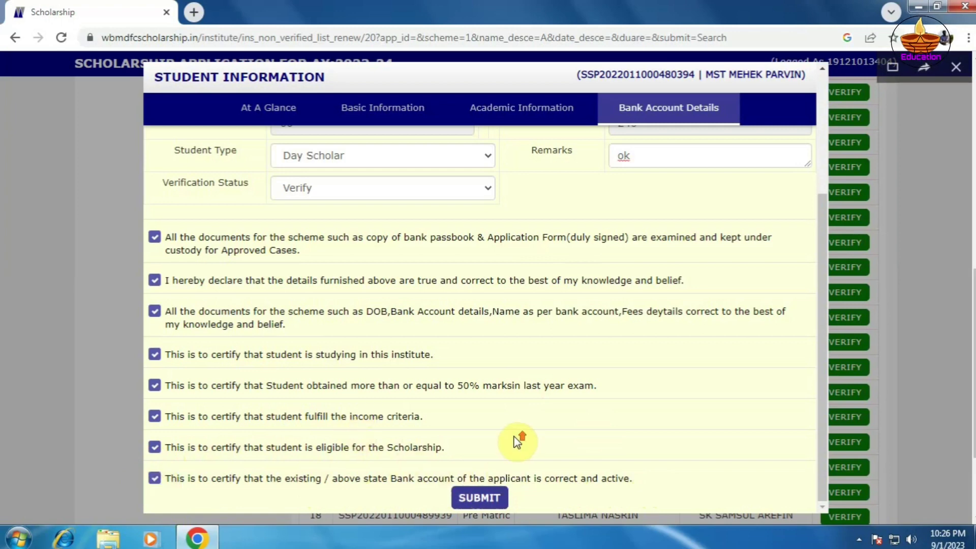
# - Recheck the bank details, verification entries and ticked declarations, and submit the student's verification
pyautogui.scroll(4, 516, 442)
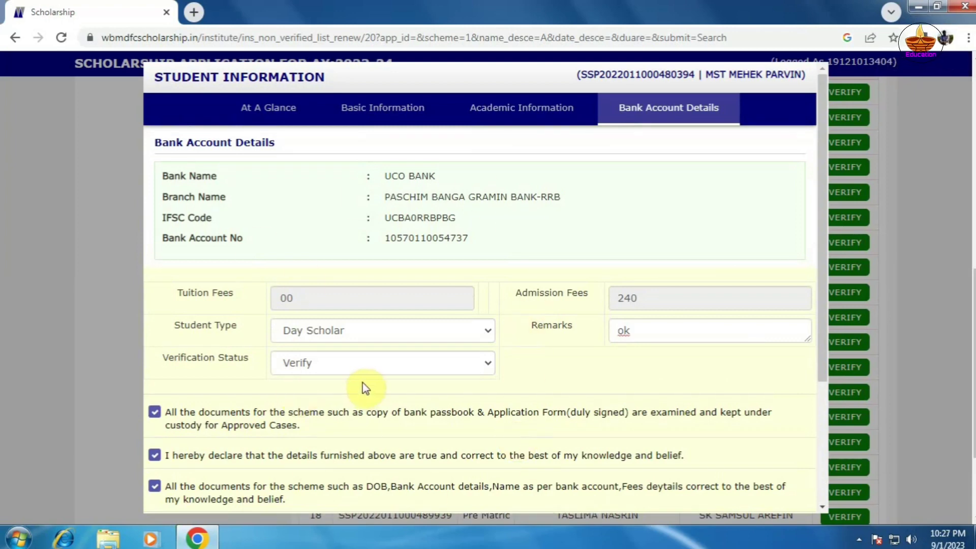
pyautogui.scroll(-3, 363, 388)
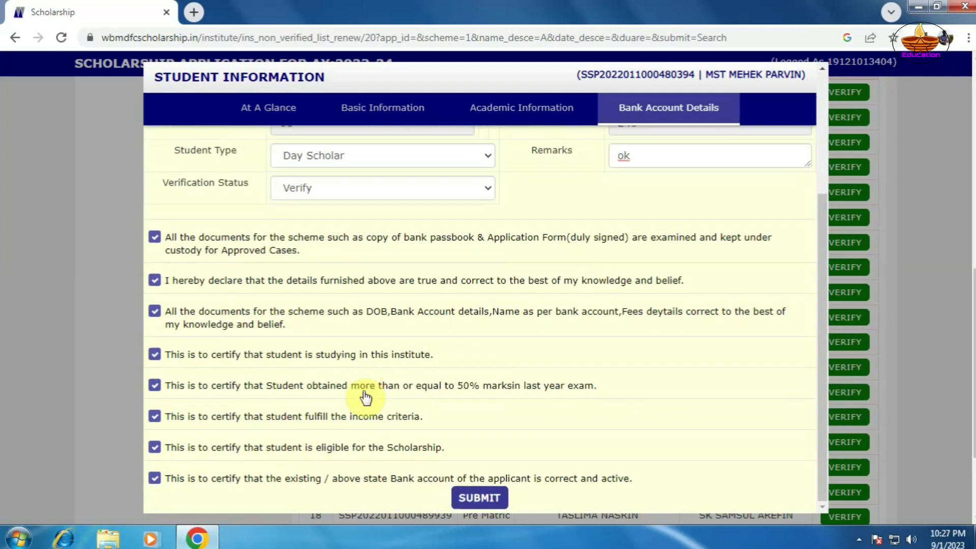
pyautogui.click(477, 500)
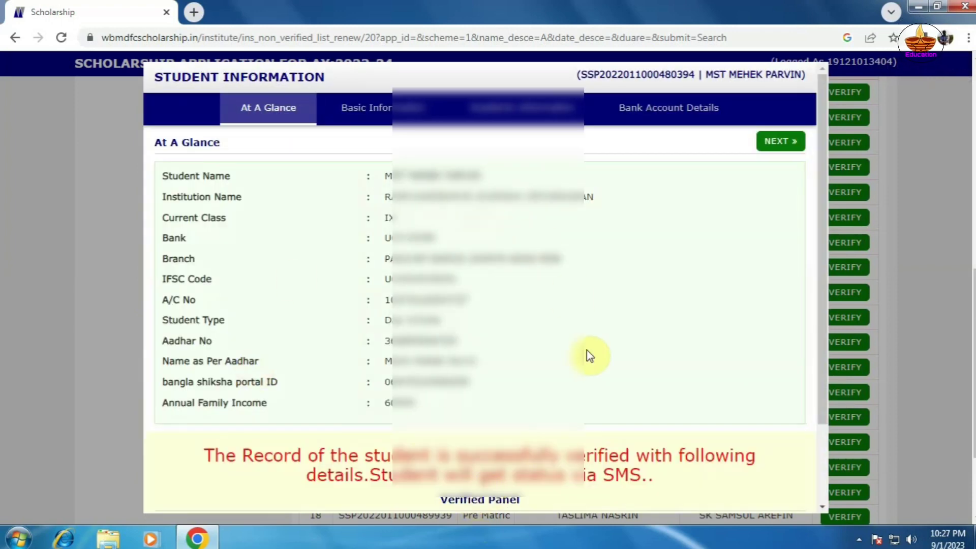
# - Review the Verified Panel details below the student's summary and close the student information to return to the non-verified list
pyautogui.scroll(-2, 584, 353)
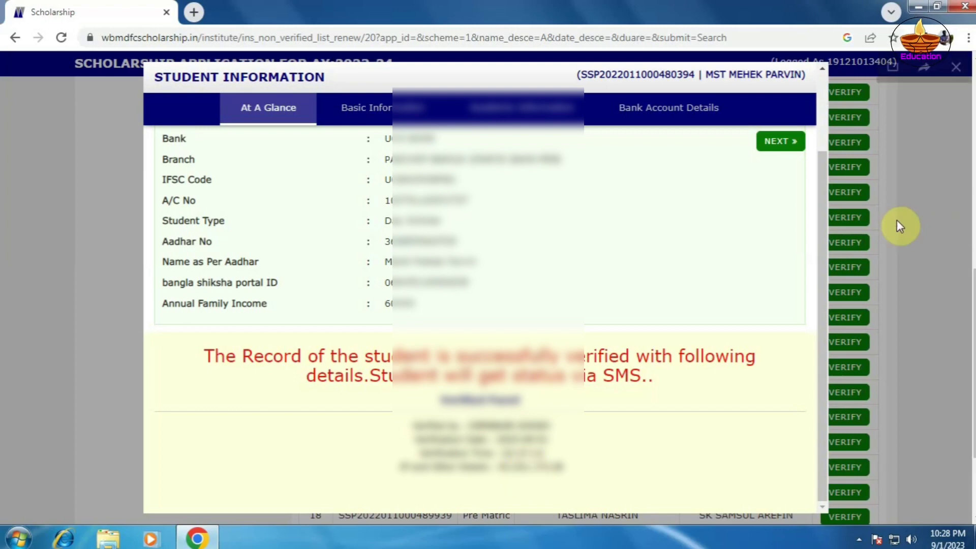
pyautogui.click(955, 71)
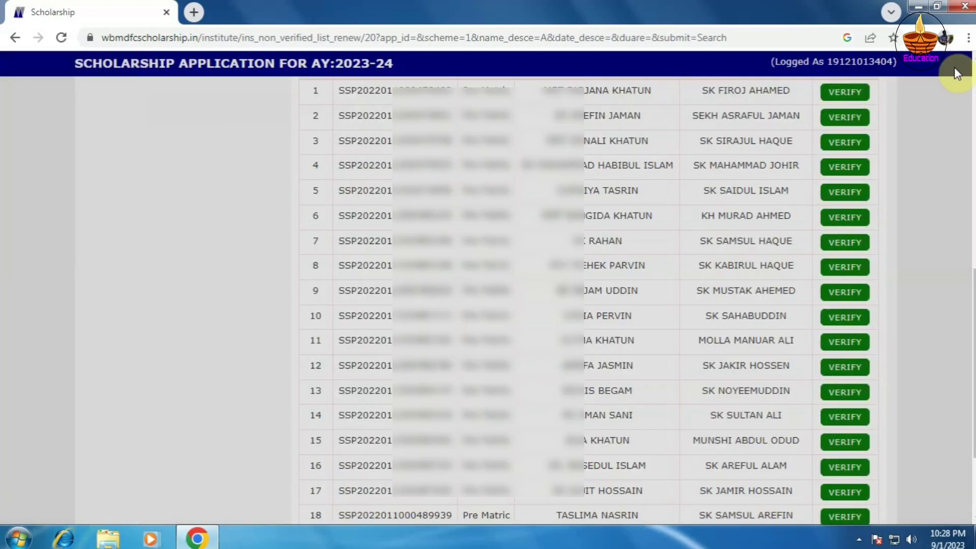
pyautogui.scroll(-1, 733, 257)
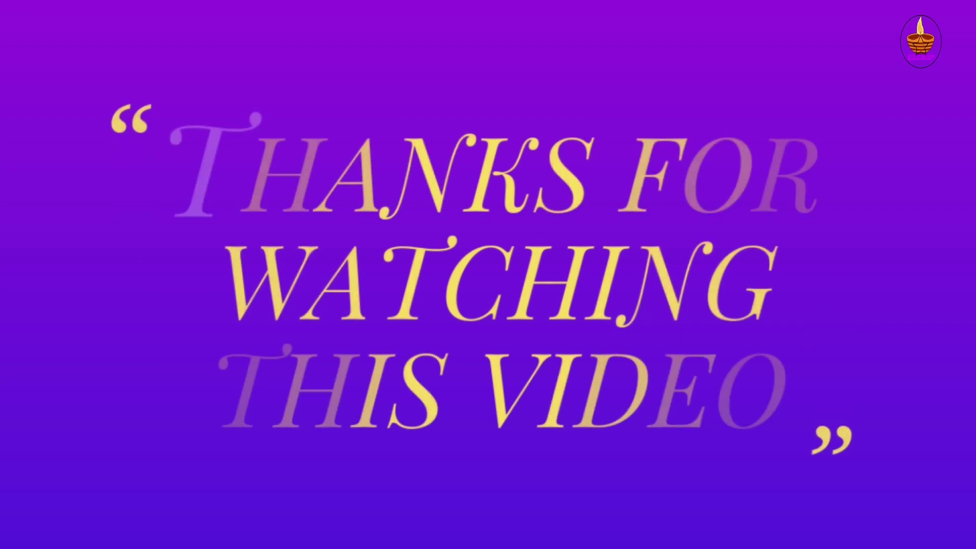